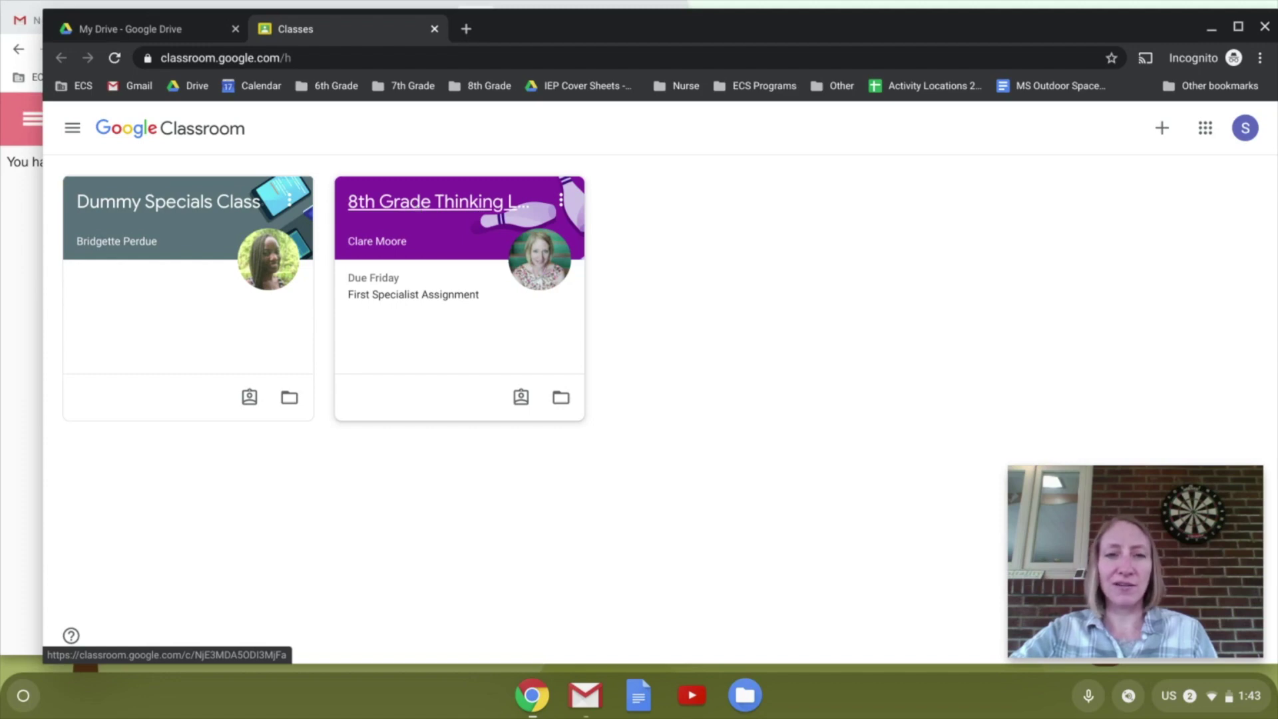
Open the 8th Grade Thinking Lab/Music/PE class from the Classroom home page
click(414, 208)
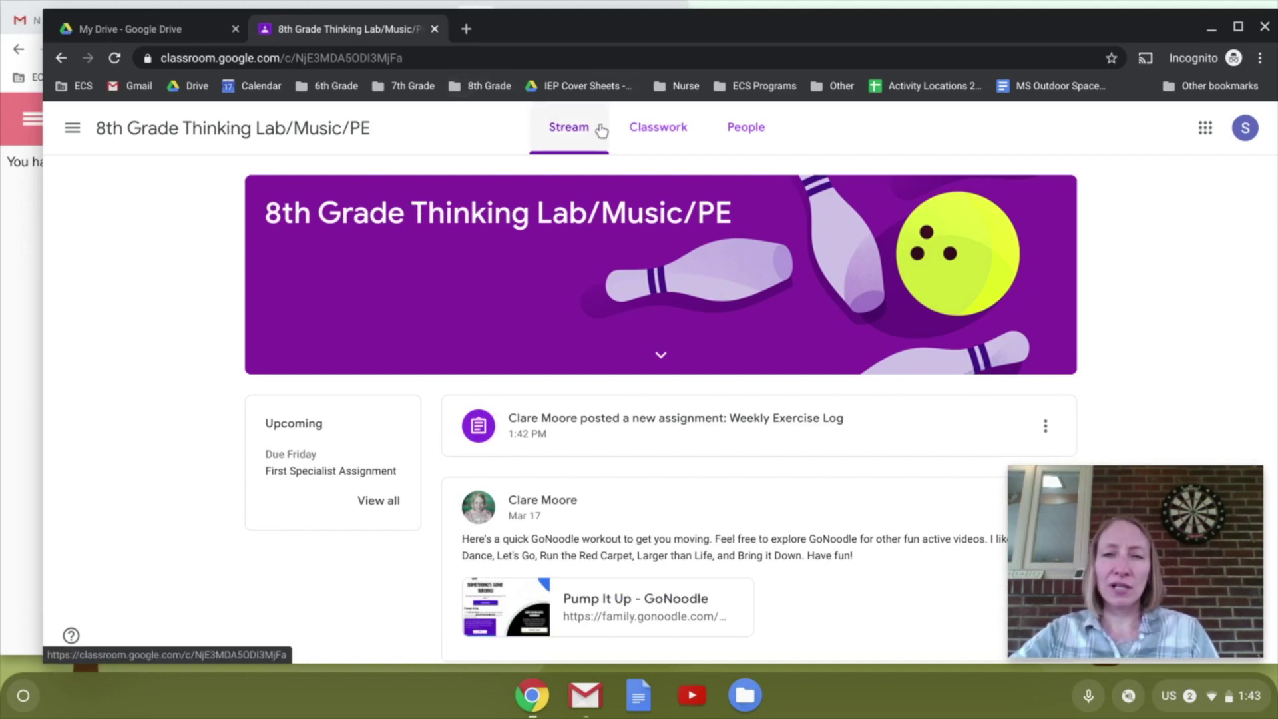
Open the Weekly Exercise Log assignment, due Mar 29, from the Classwork list
click(646, 134)
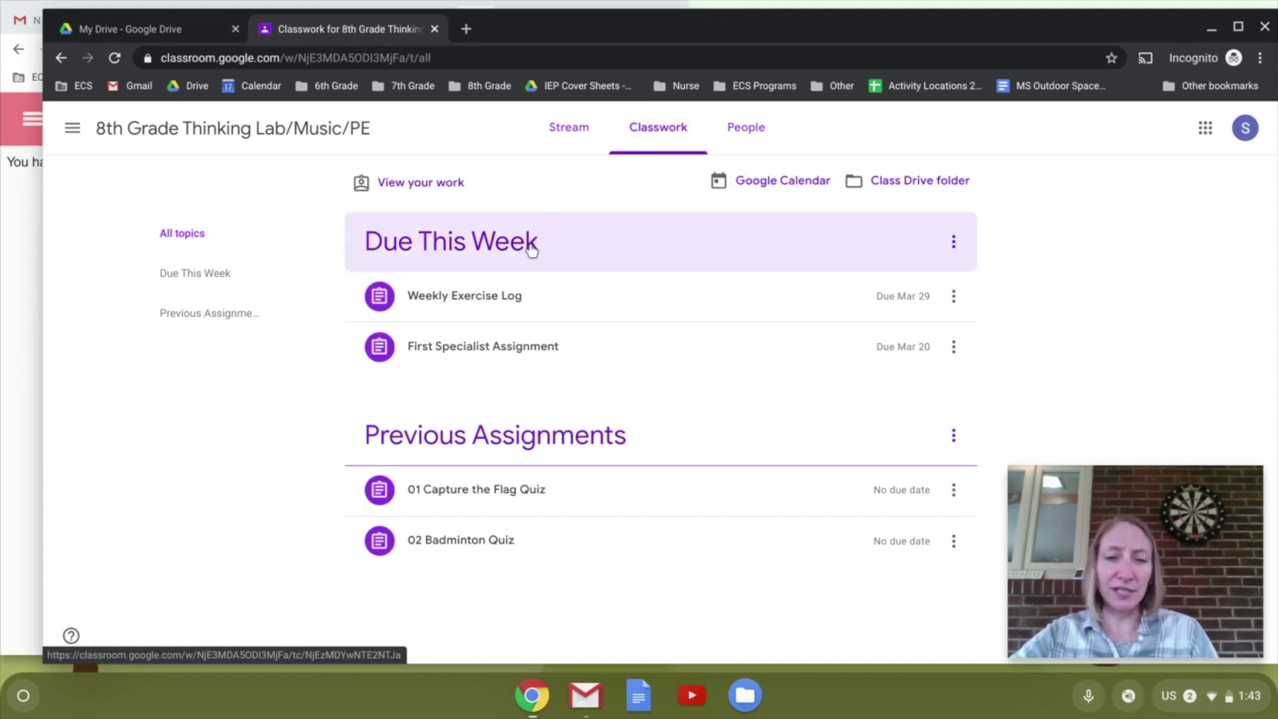
click(515, 301)
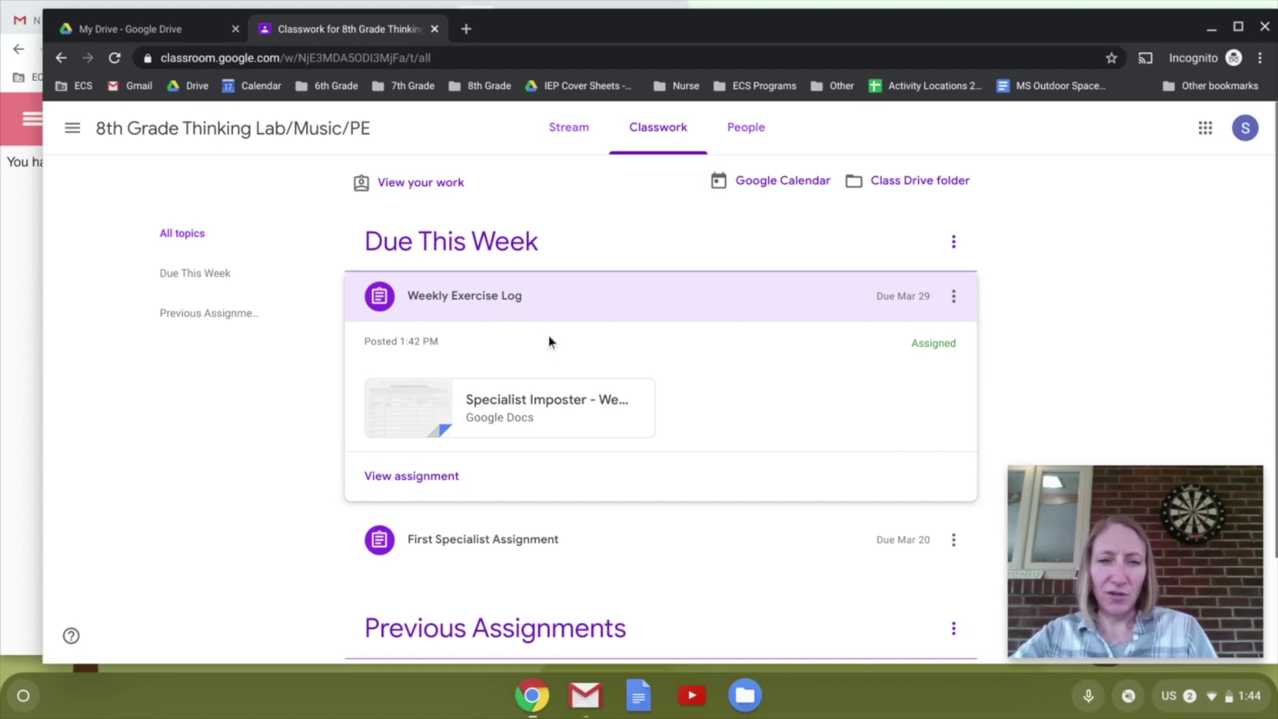
click(435, 478)
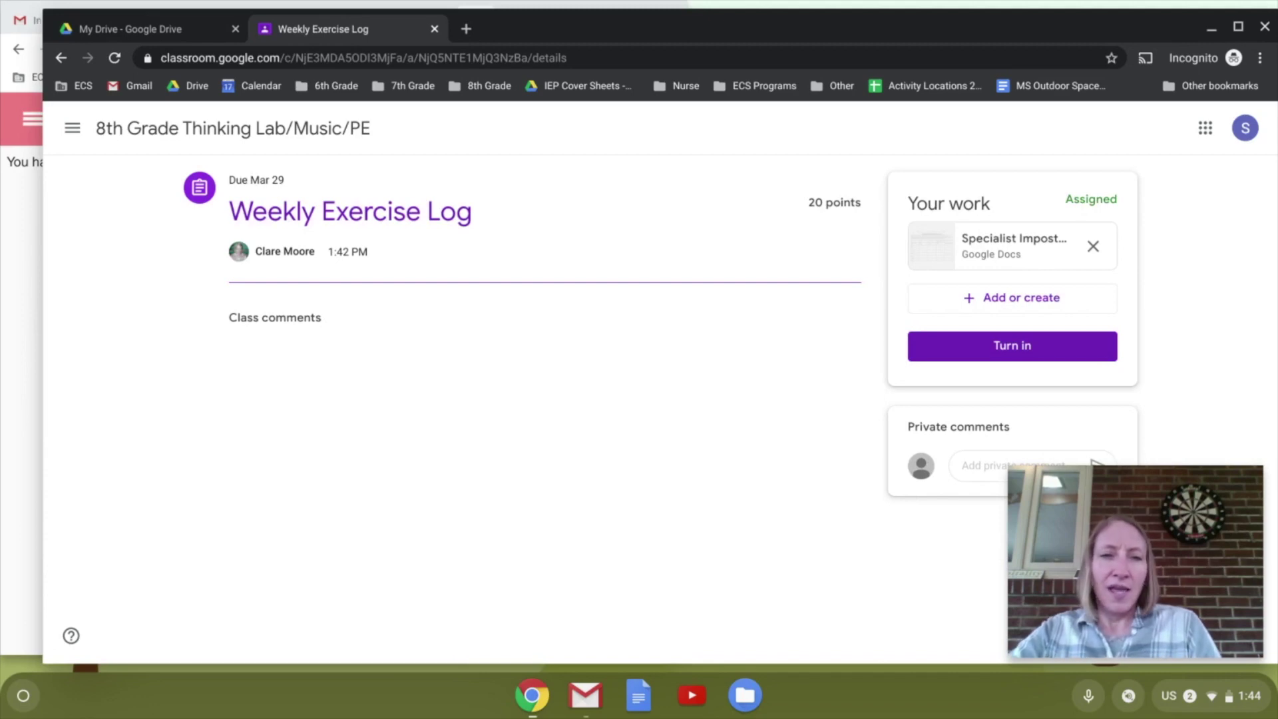
Open the attached Specialist Imposter - Weekly Exercise Log Google Doc
click(1010, 239)
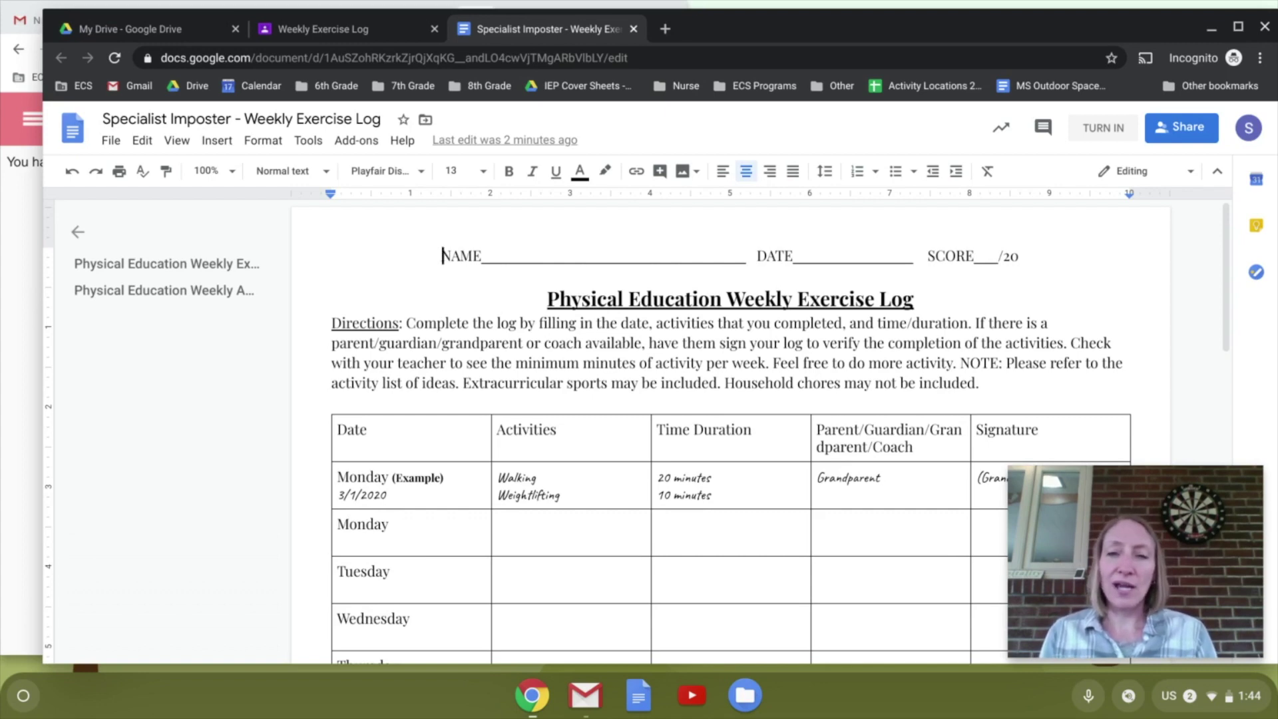
scroll(730, 433, down, 1)
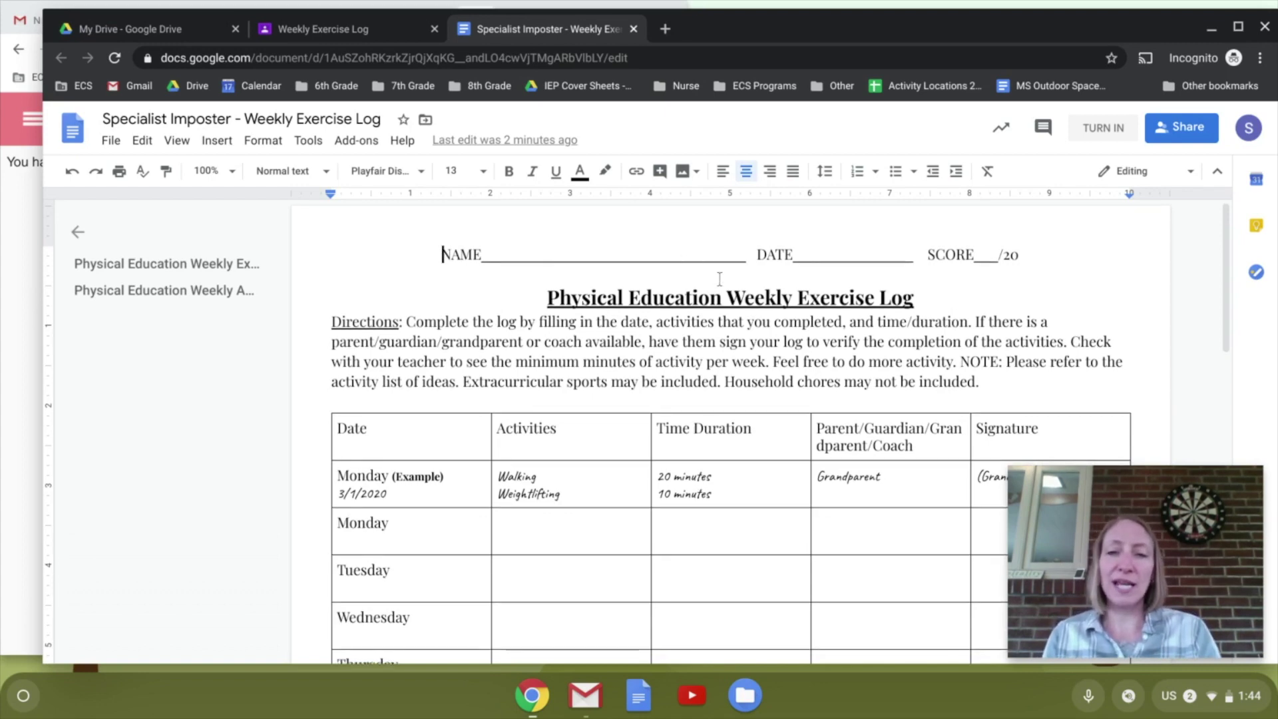
scroll(725, 344, down, 1)
scroll(725, 344, down, 4)
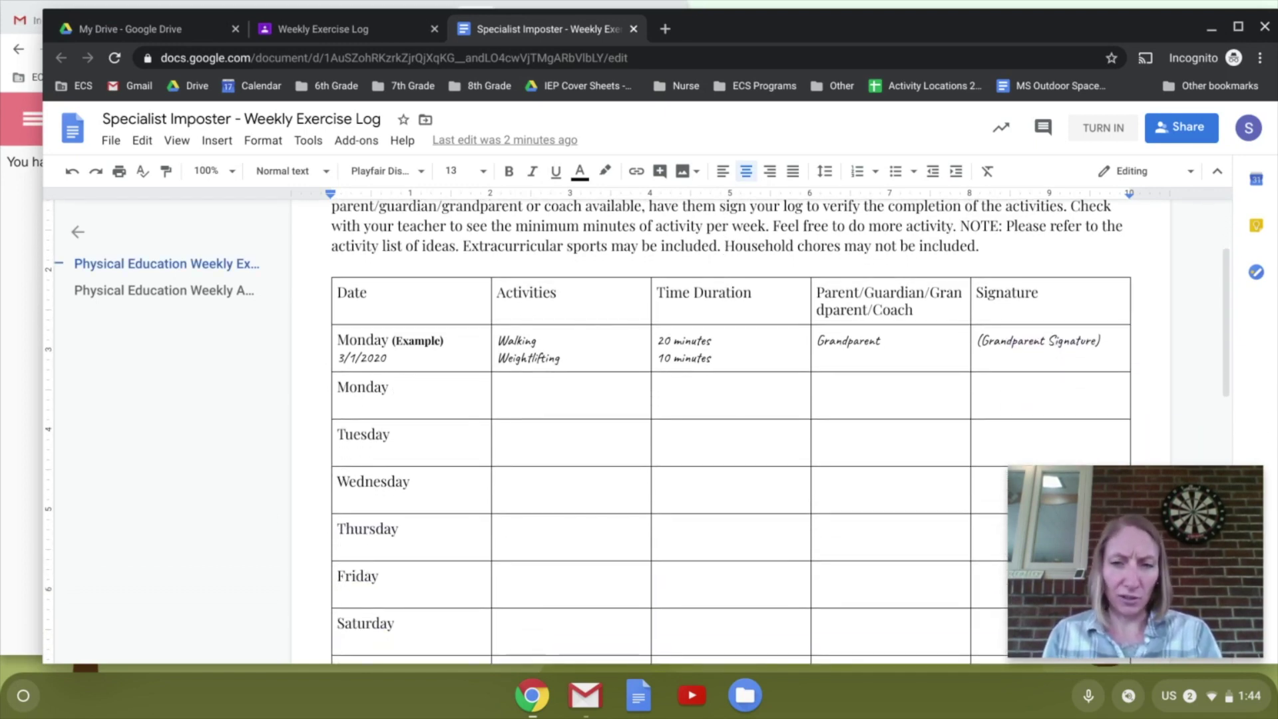
scroll(725, 426, down, 10)
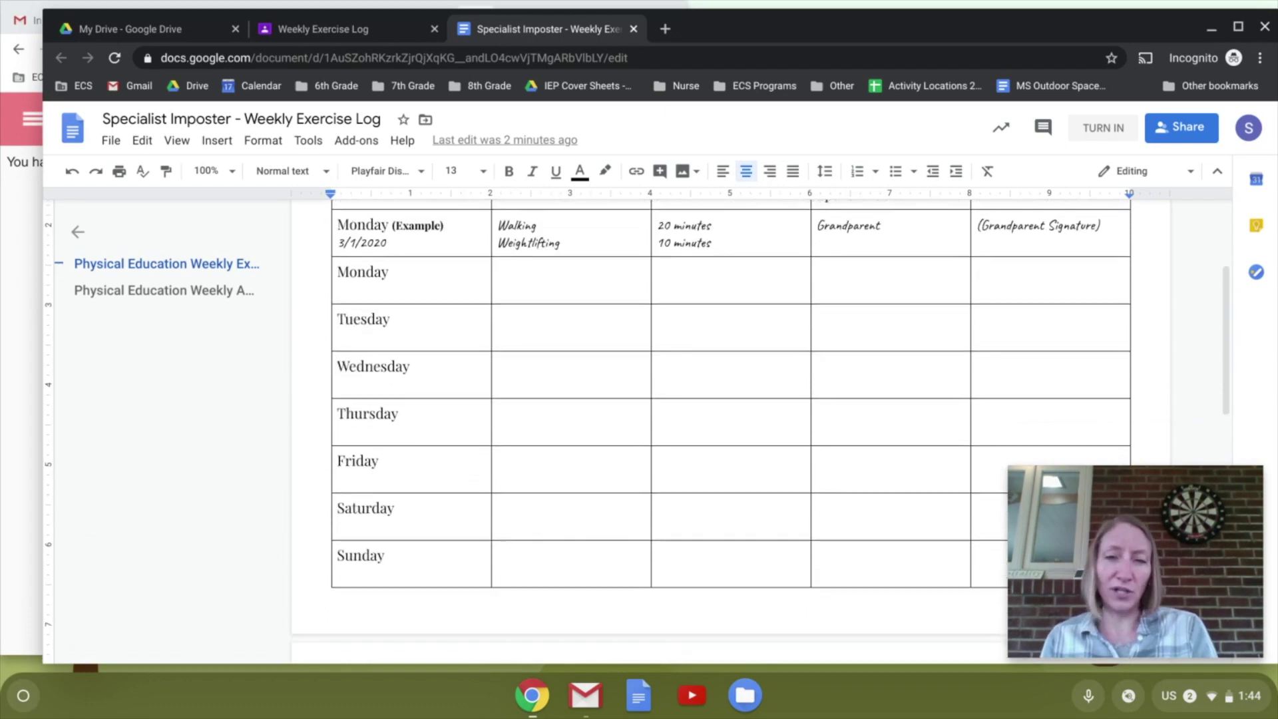
scroll(725, 427, down, 3)
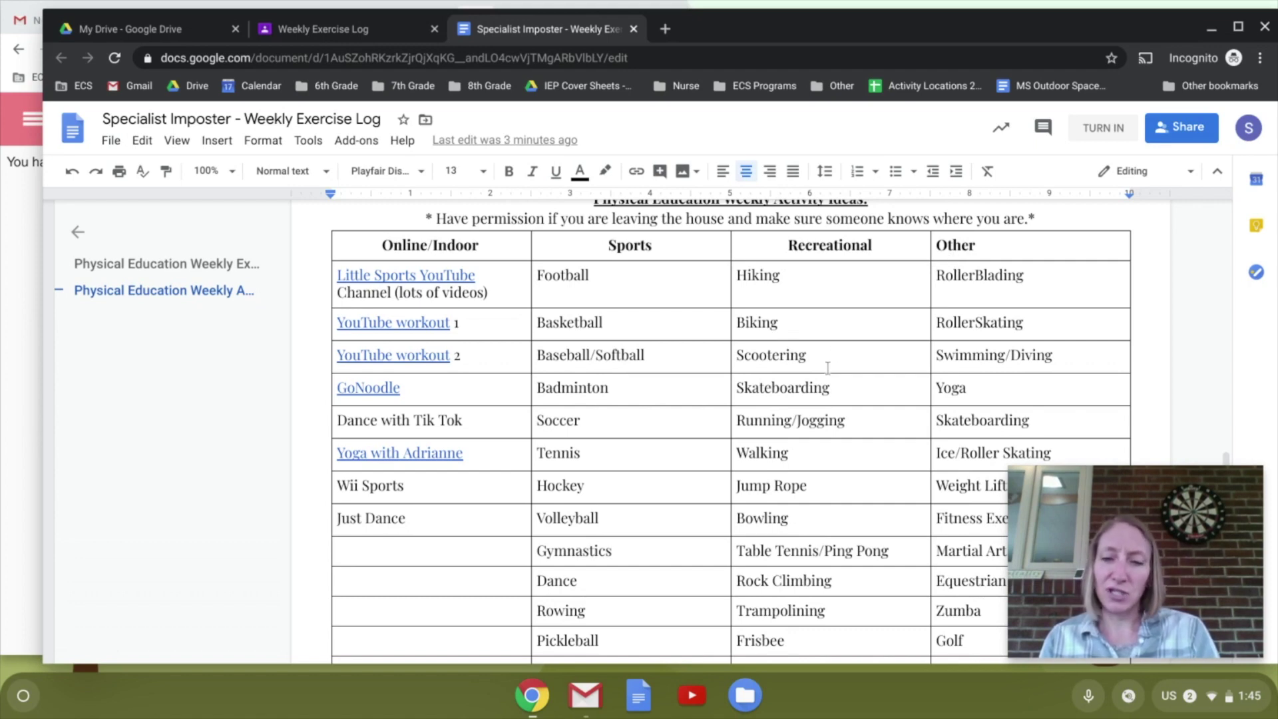
scroll(828, 368, down, 3)
scroll(827, 368, up, 10)
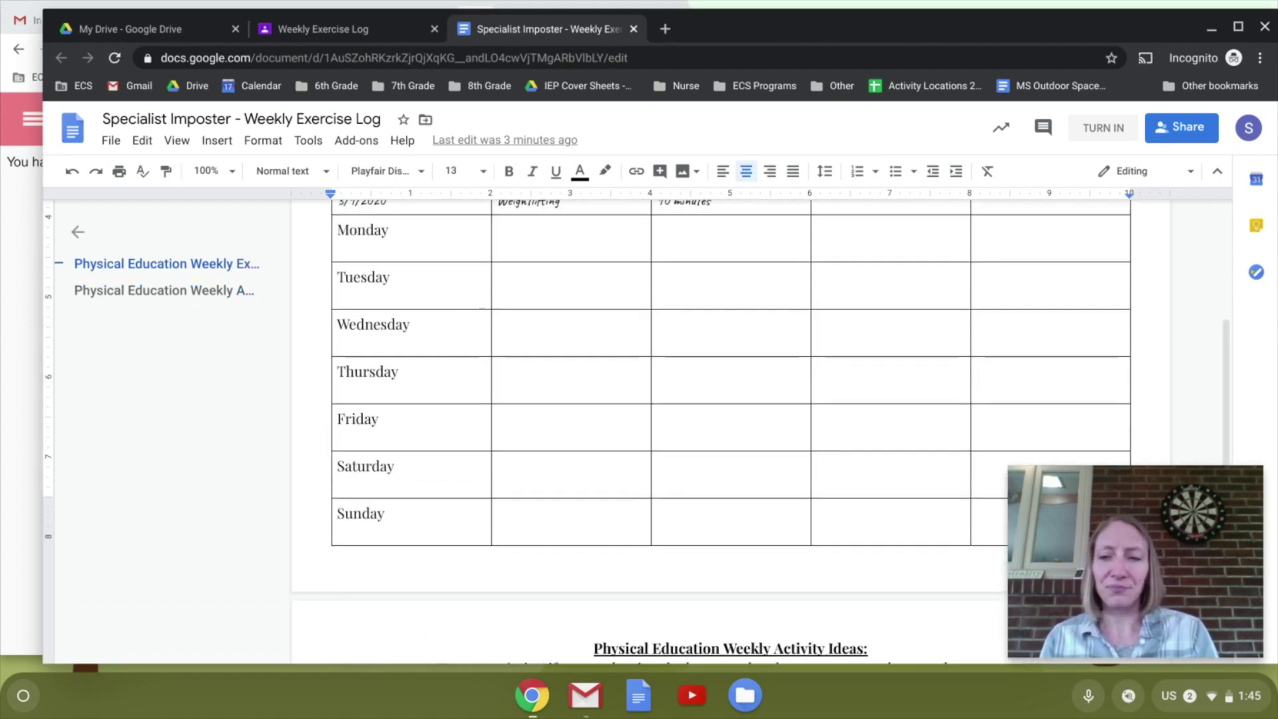
scroll(453, 420, up, 3)
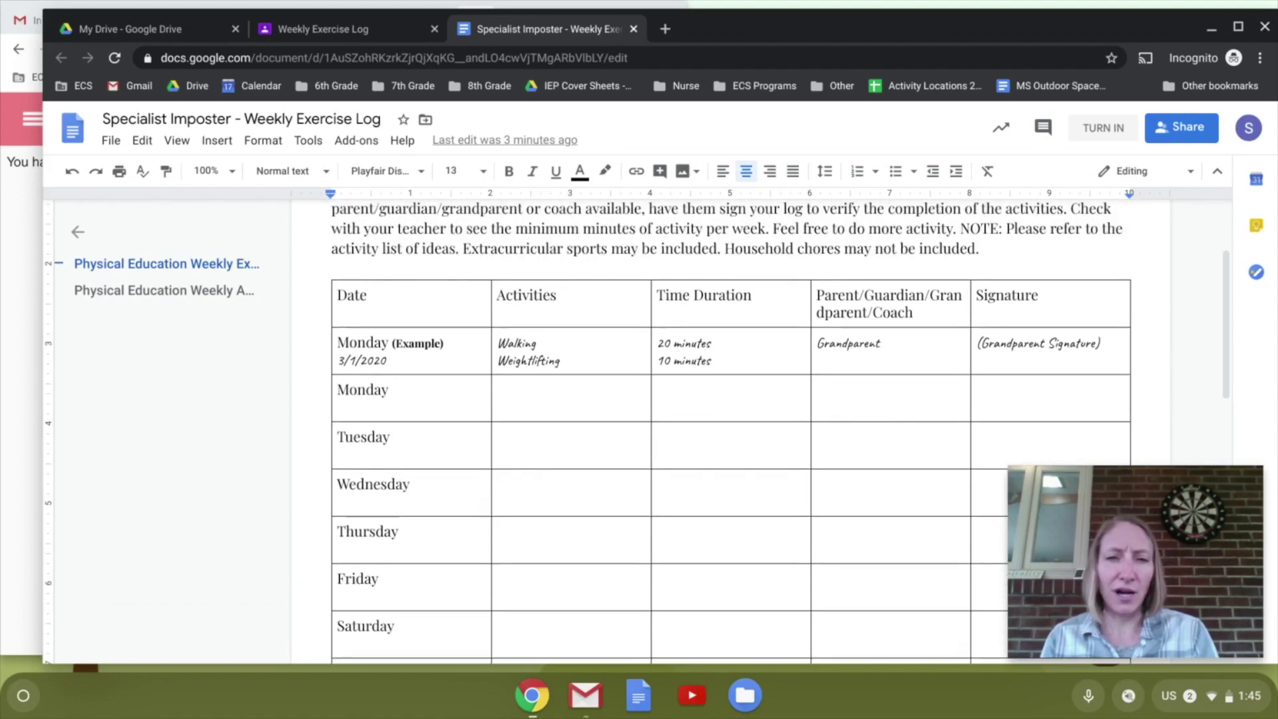
Fill Monday's row: Yoga class online, 30 minutes, Parent, plus the parent's signature
click(564, 402)
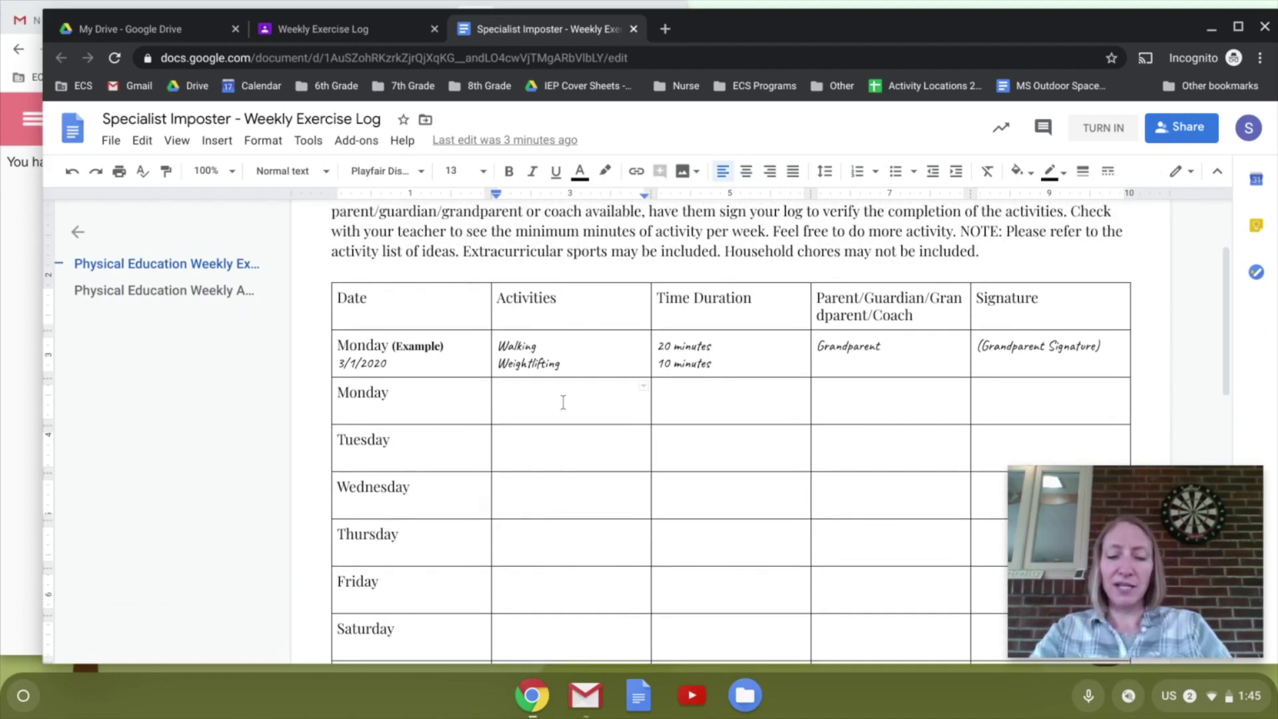
text(Yoga class online)
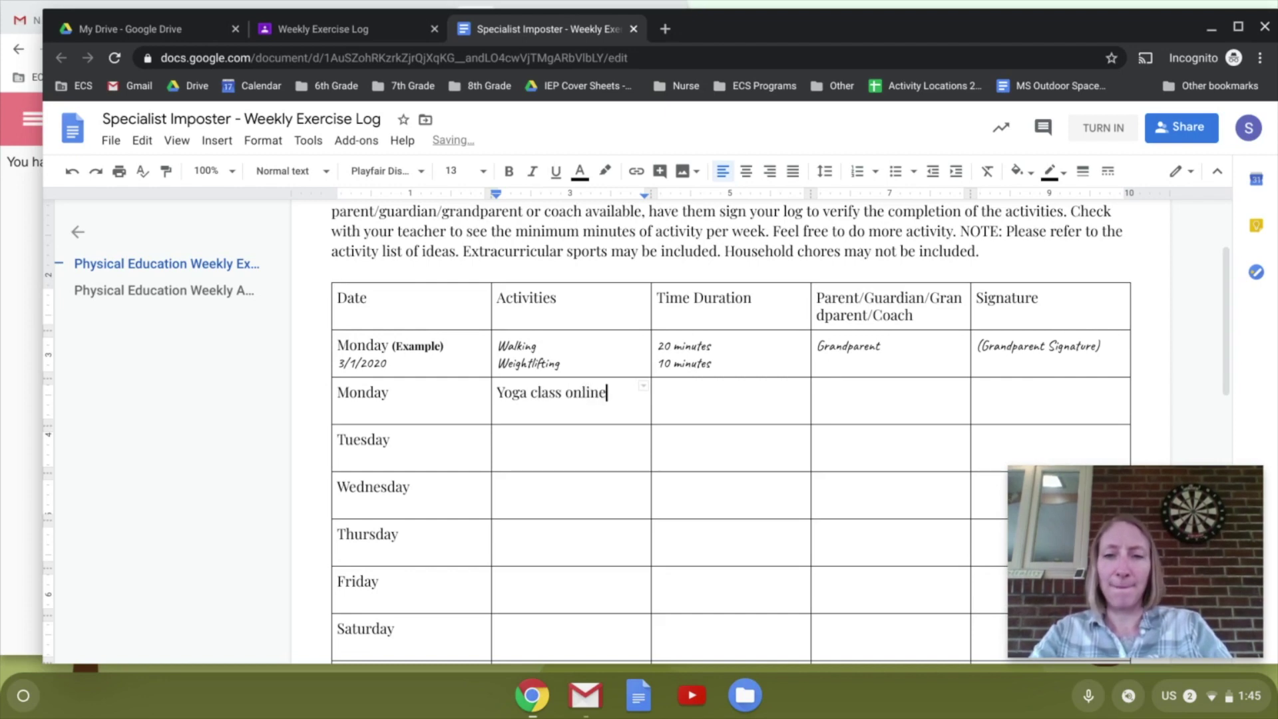
click(658, 393)
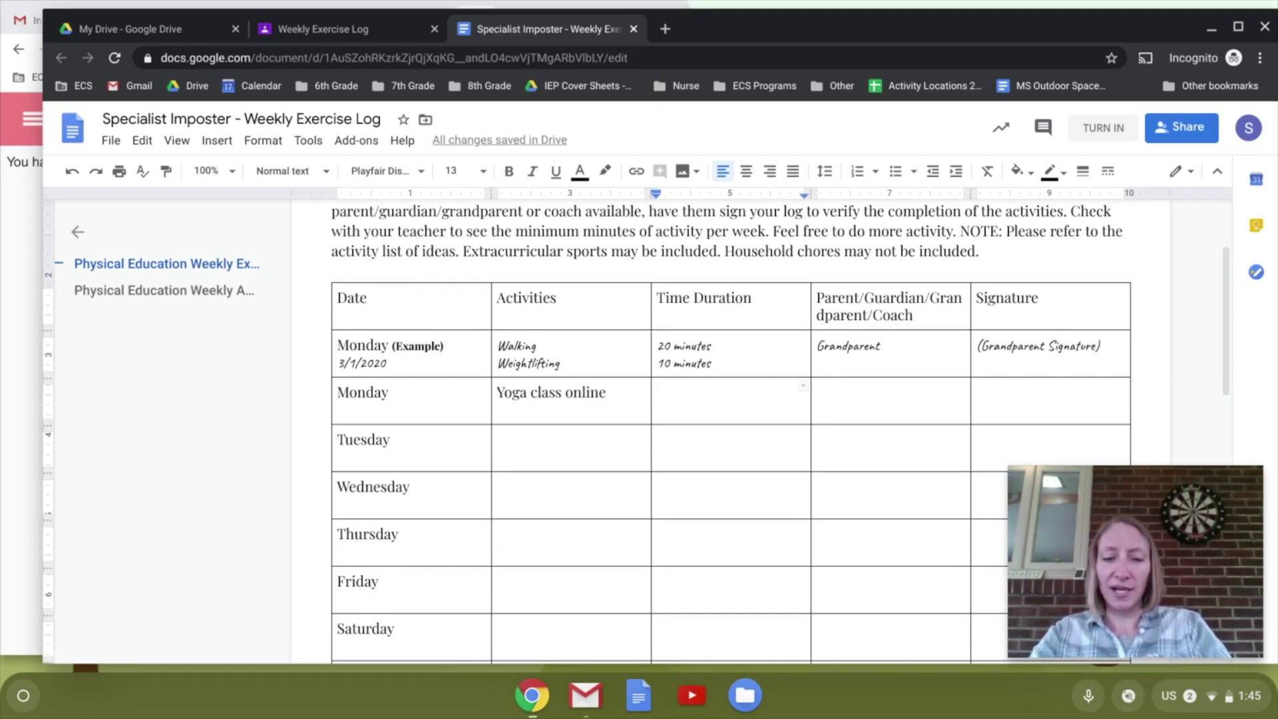
text(30 minutes)
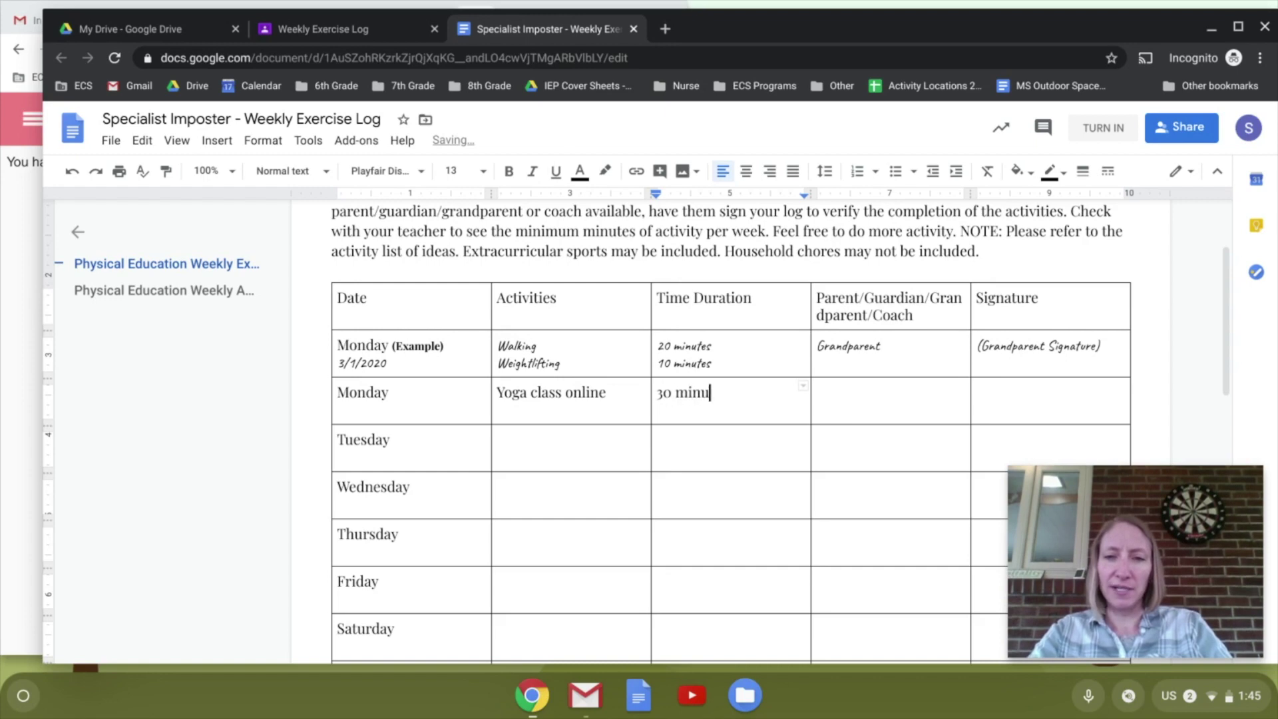
click(817, 393)
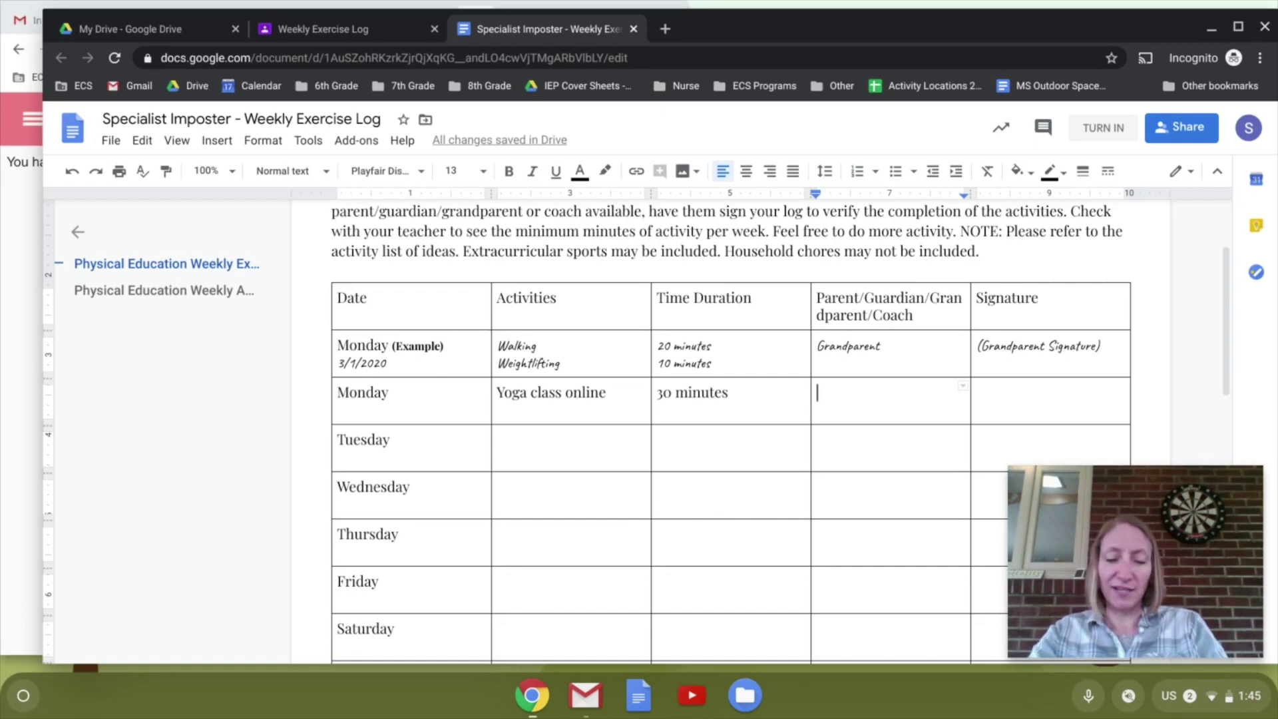
text(Parent)
key(Tab)
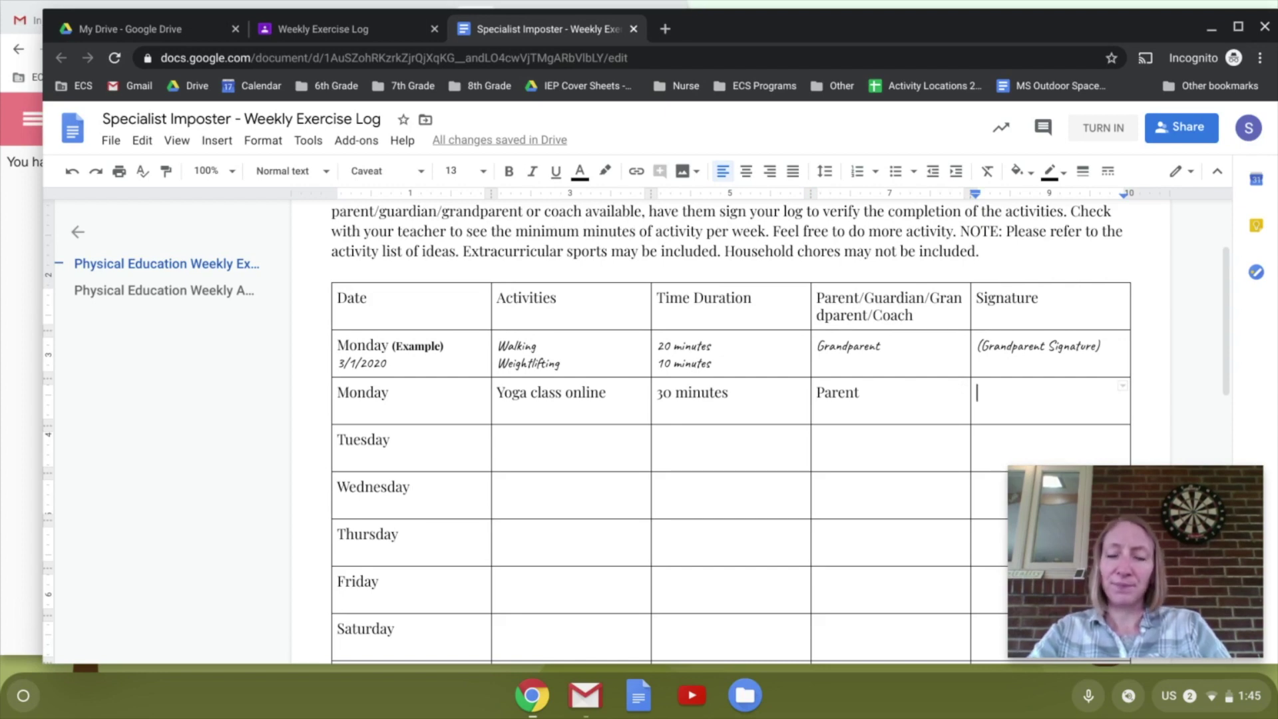
text(Mrs. Moore)
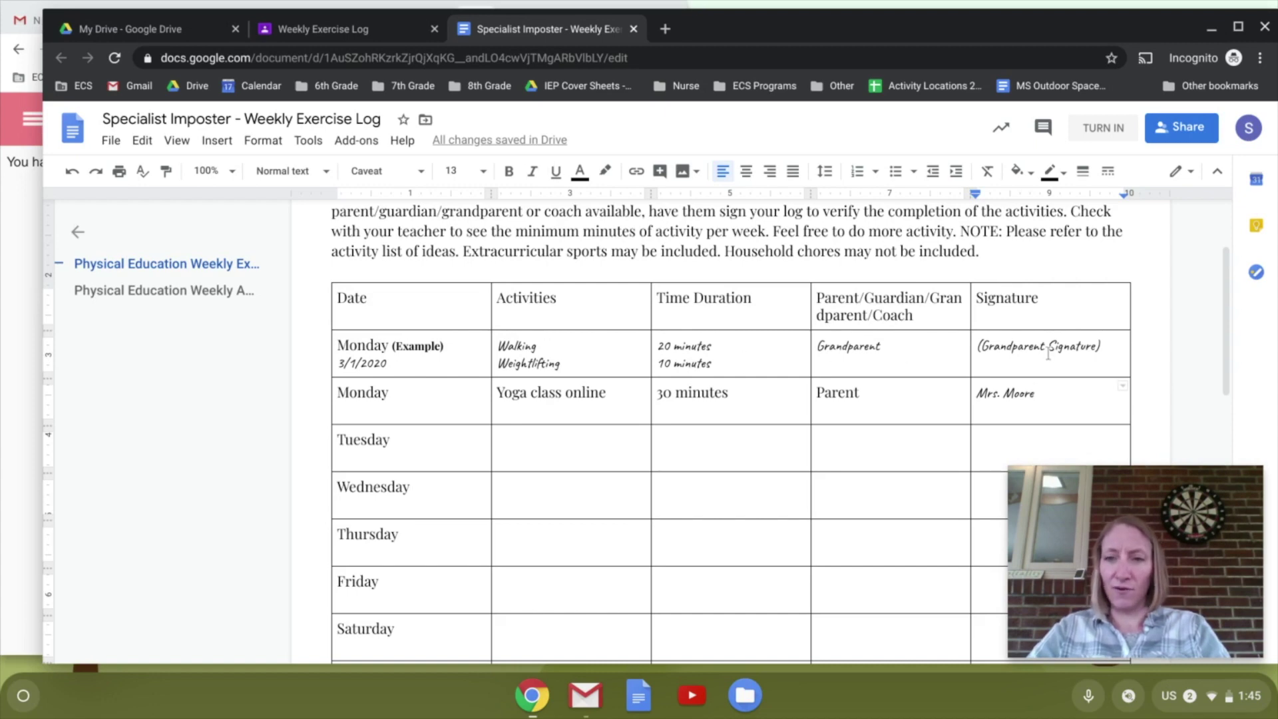
Fill Wednesday's row: Walk with my dog, 20 minutes, Grandparent, plus the grandparent's signature
click(578, 507)
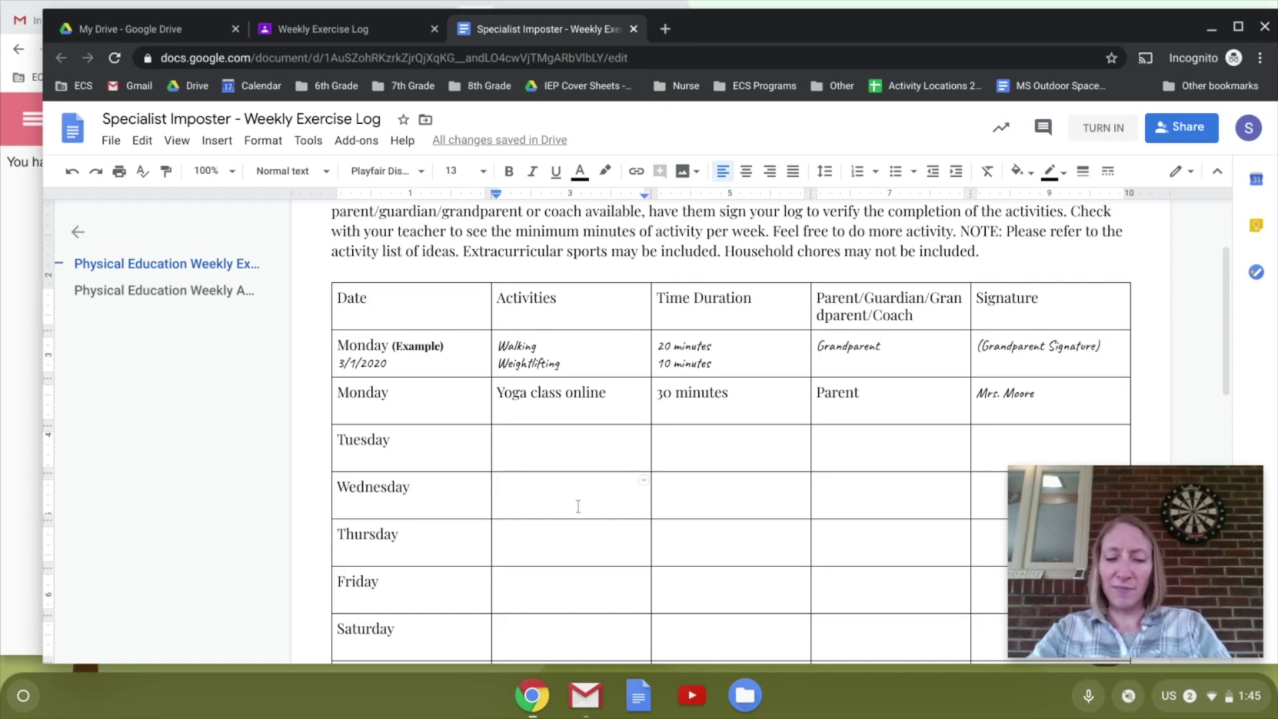
text(Wal)
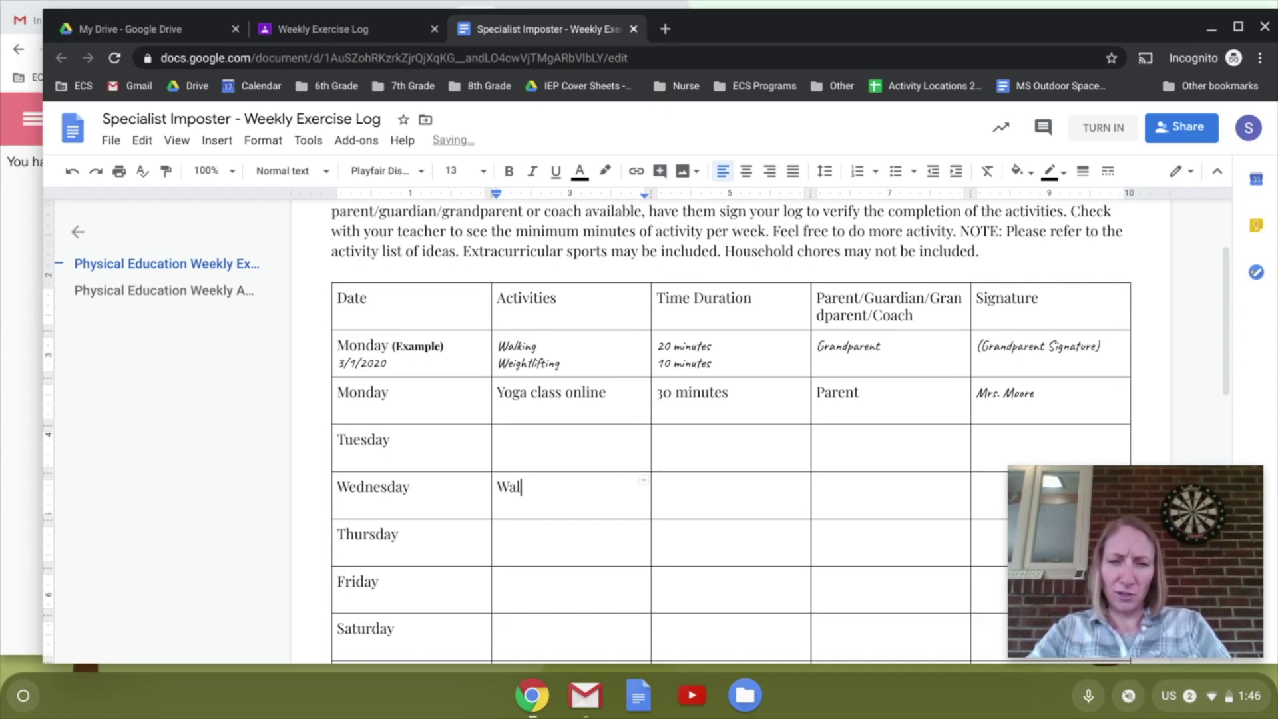
text(k with my dog)
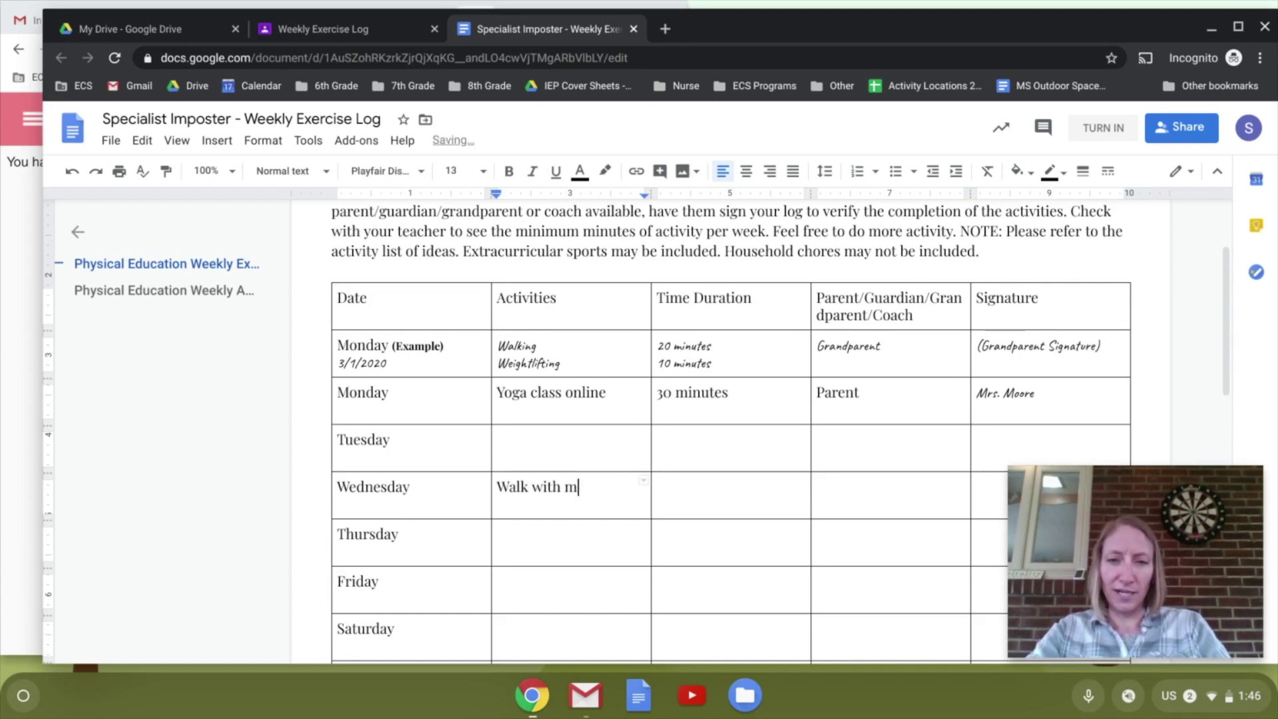
click(658, 488)
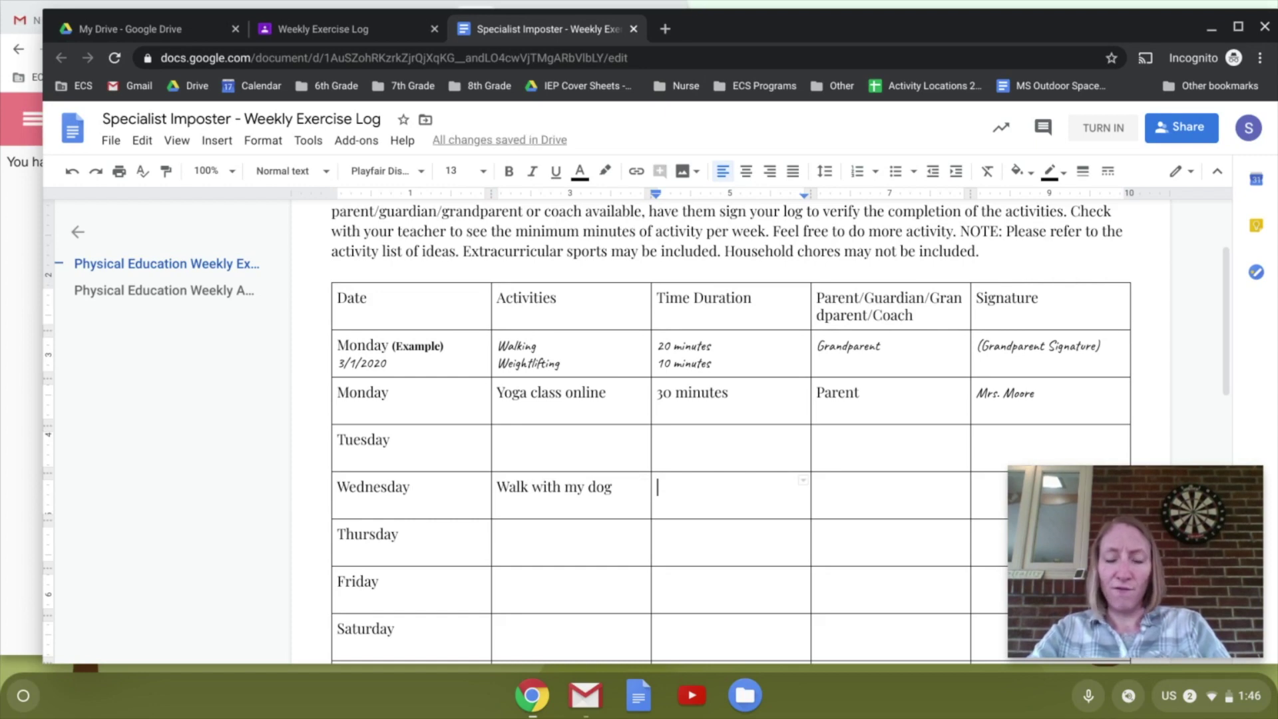
text(20 min)
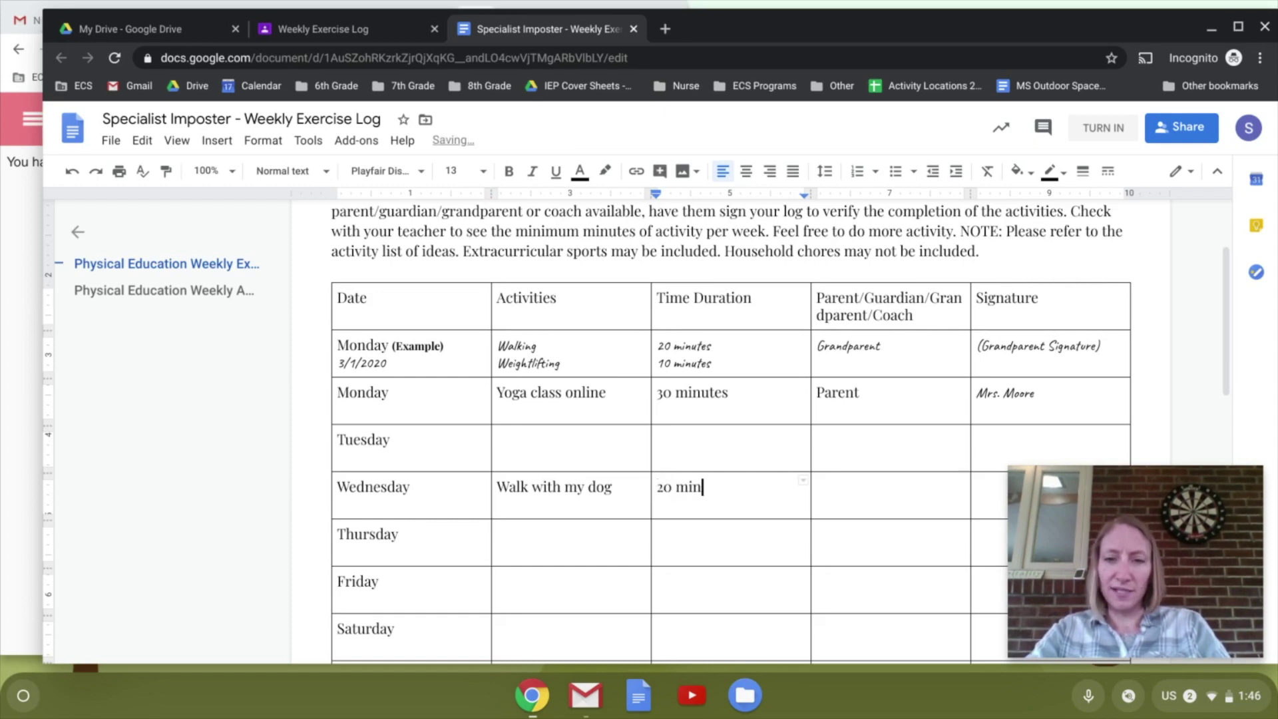
text(utes)
click(818, 488)
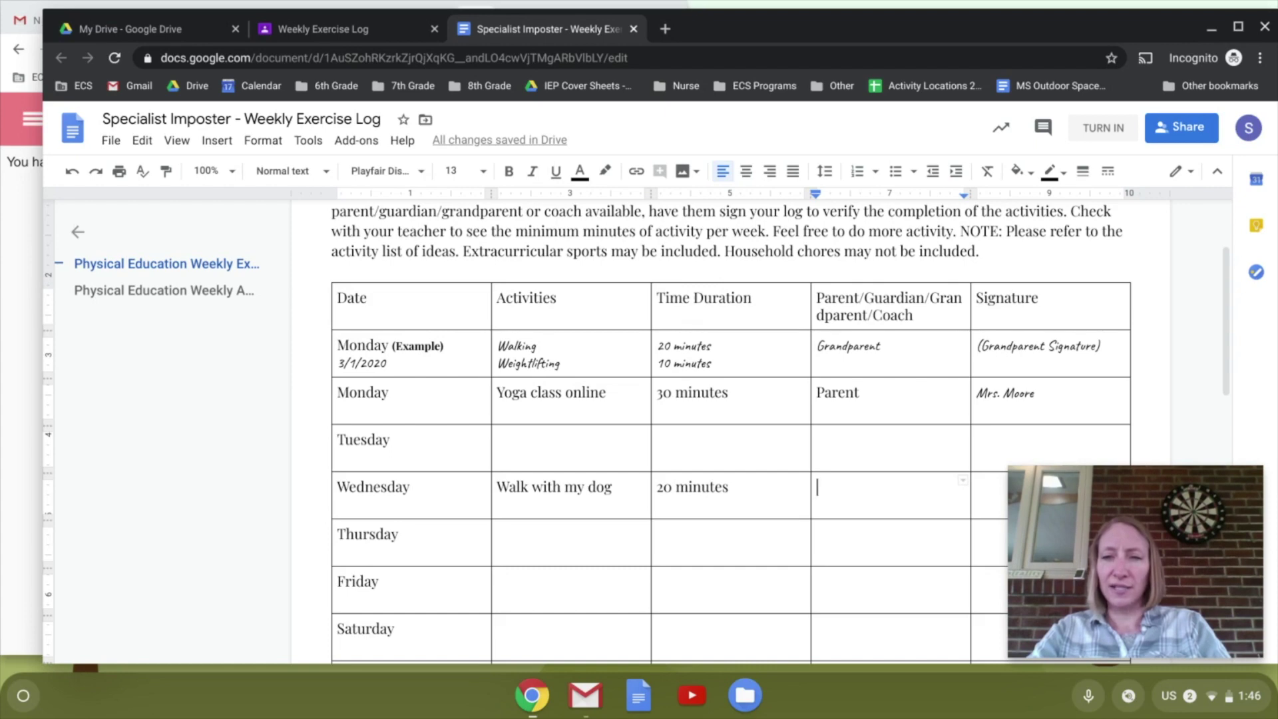
text(Grandparet)
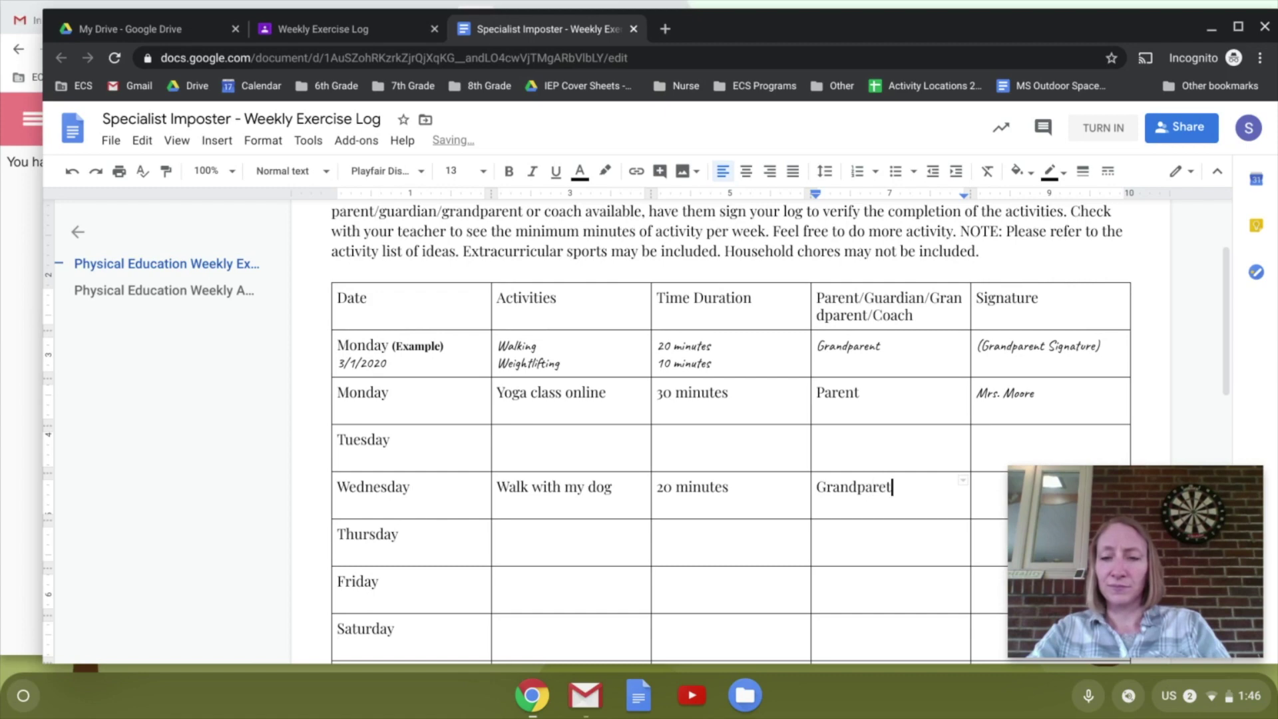
key(BackSpace)
text(nt)
key(Tab)
text(Mr>)
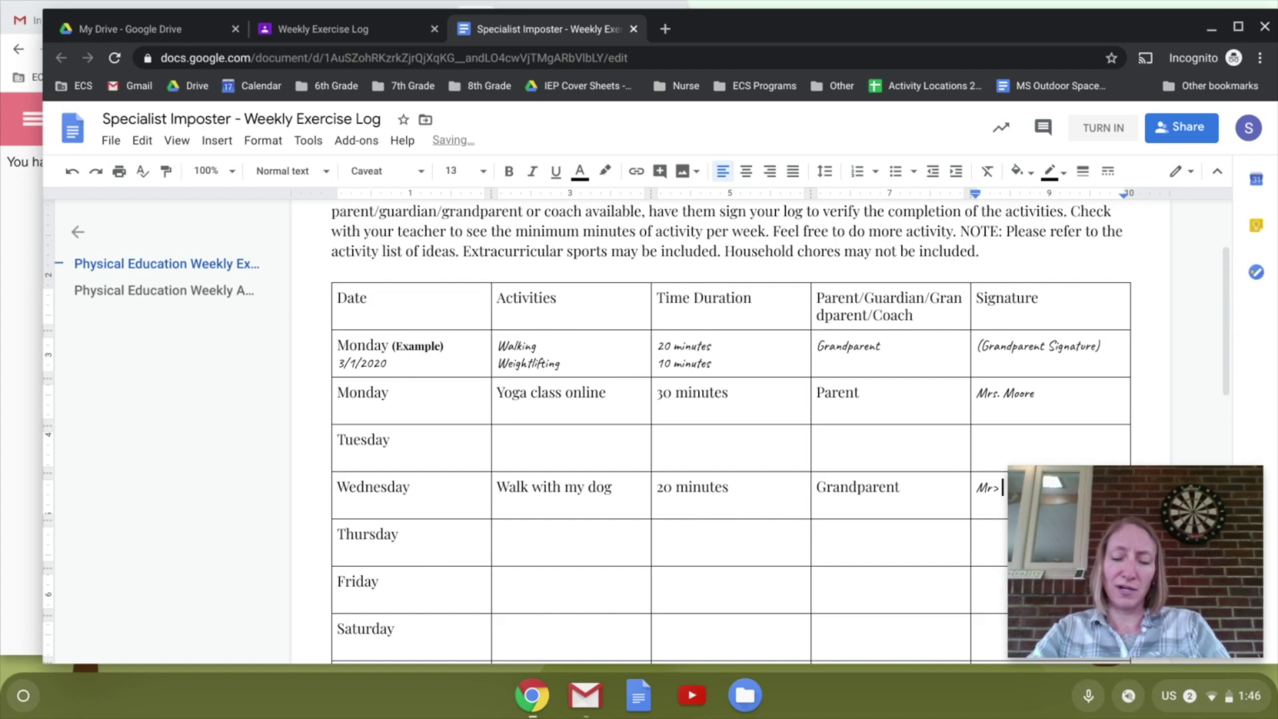
key(BackSpace)
text(. M)
Enter Thursday's activity as Dancing with a duration of 45 minutes
key(Tab)
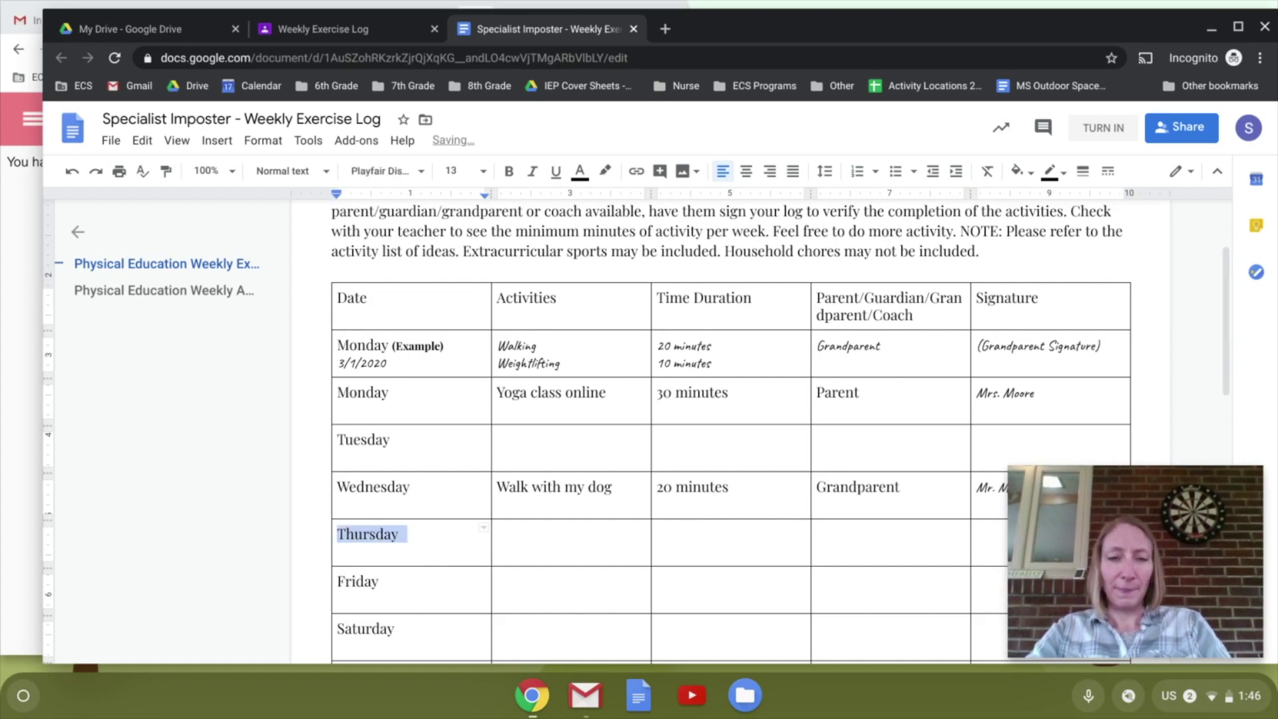
key(Tab)
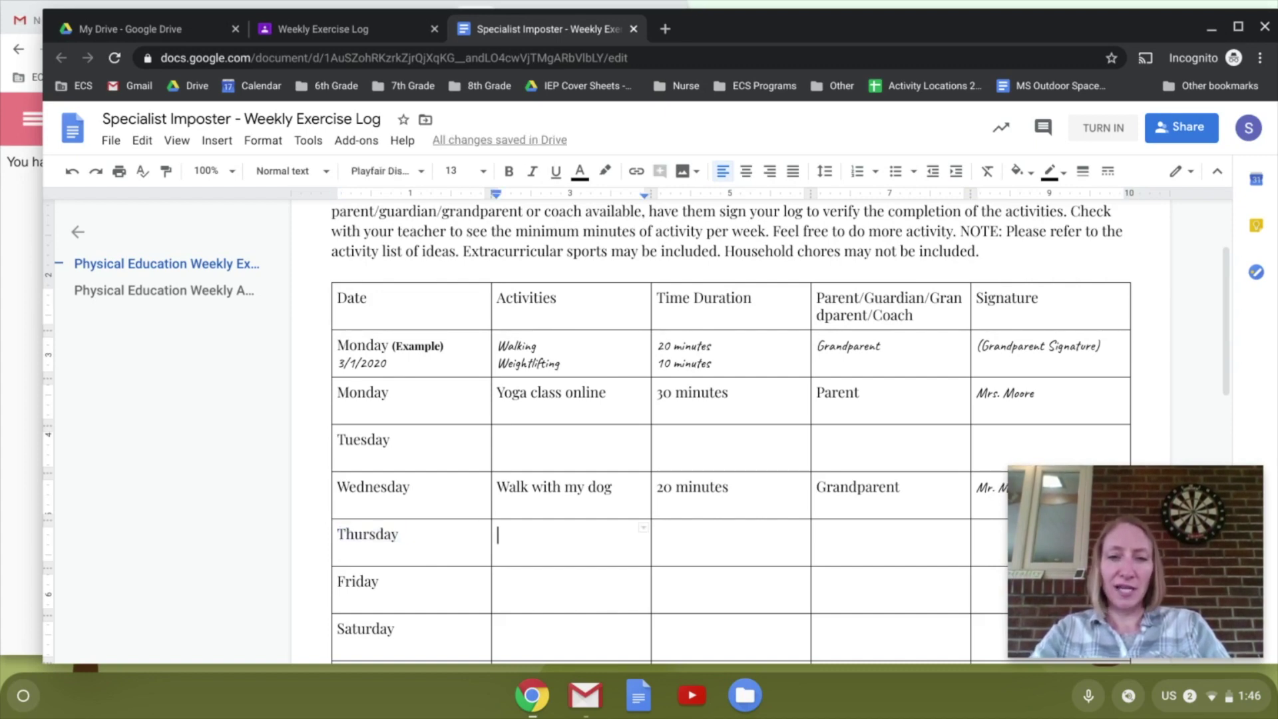
text(Dancing)
key(Tab)
text(4)
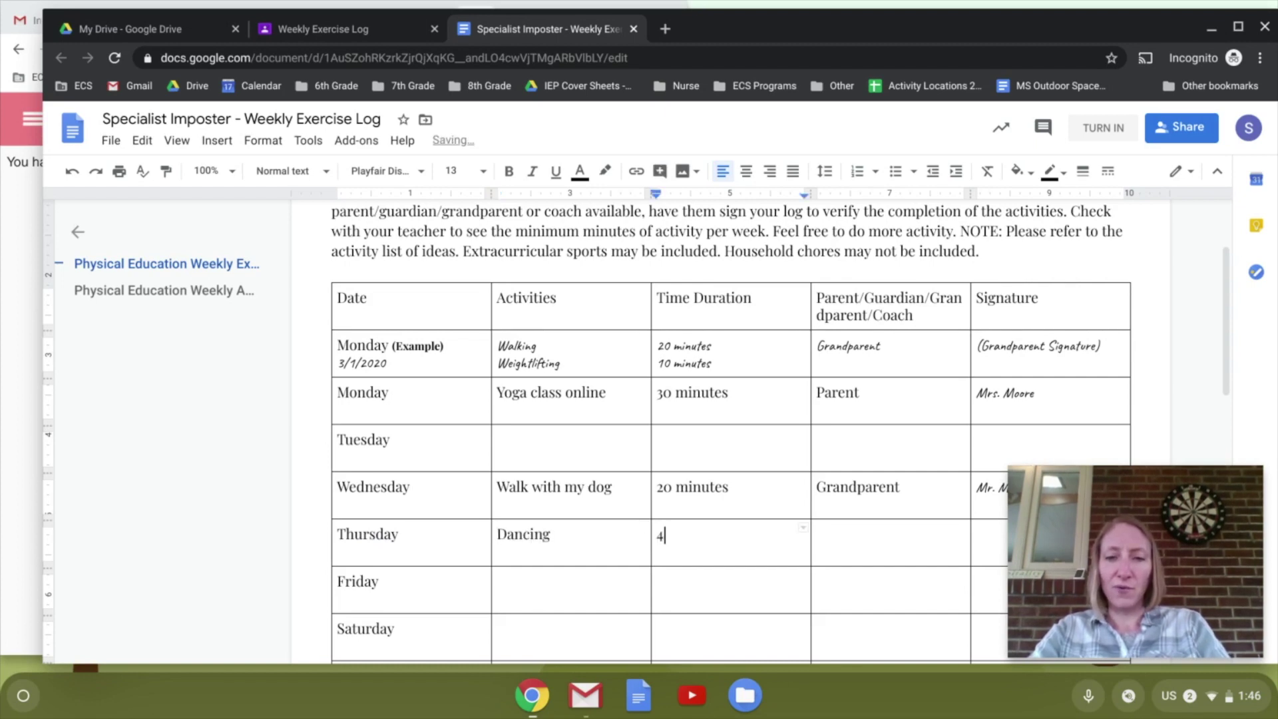
text(5 minutes)
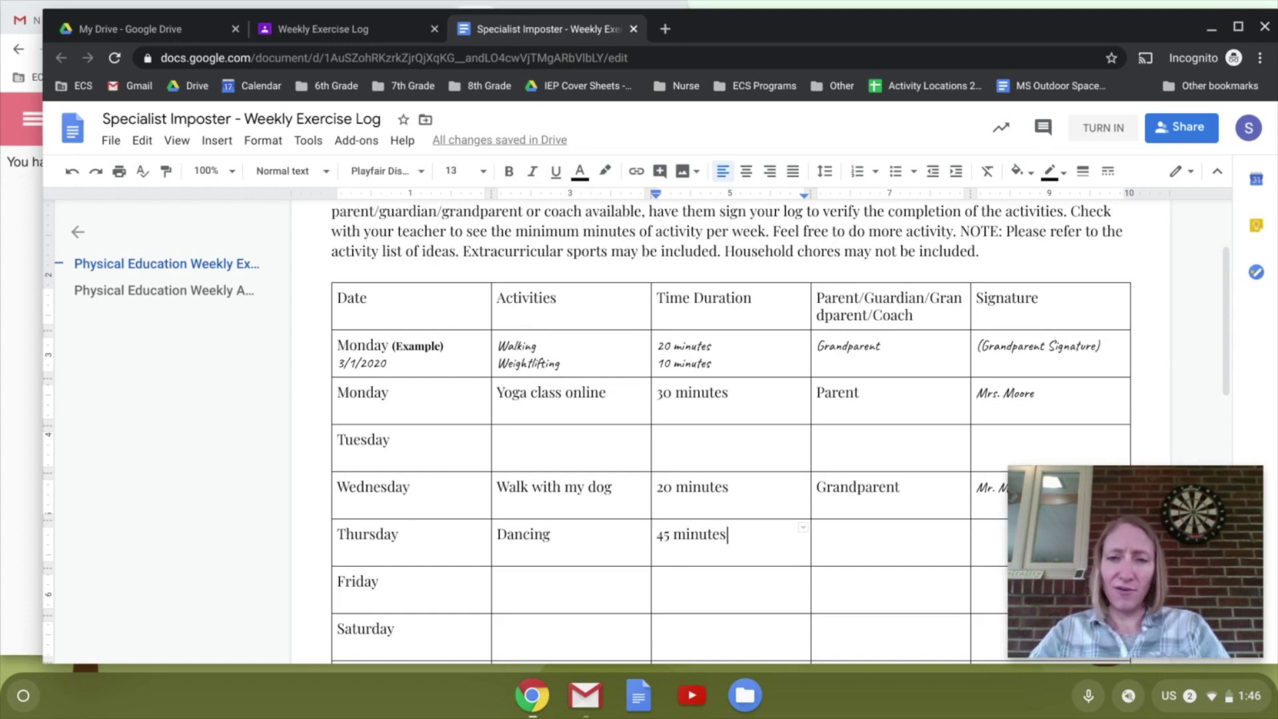
scroll(490, 493, down, 2)
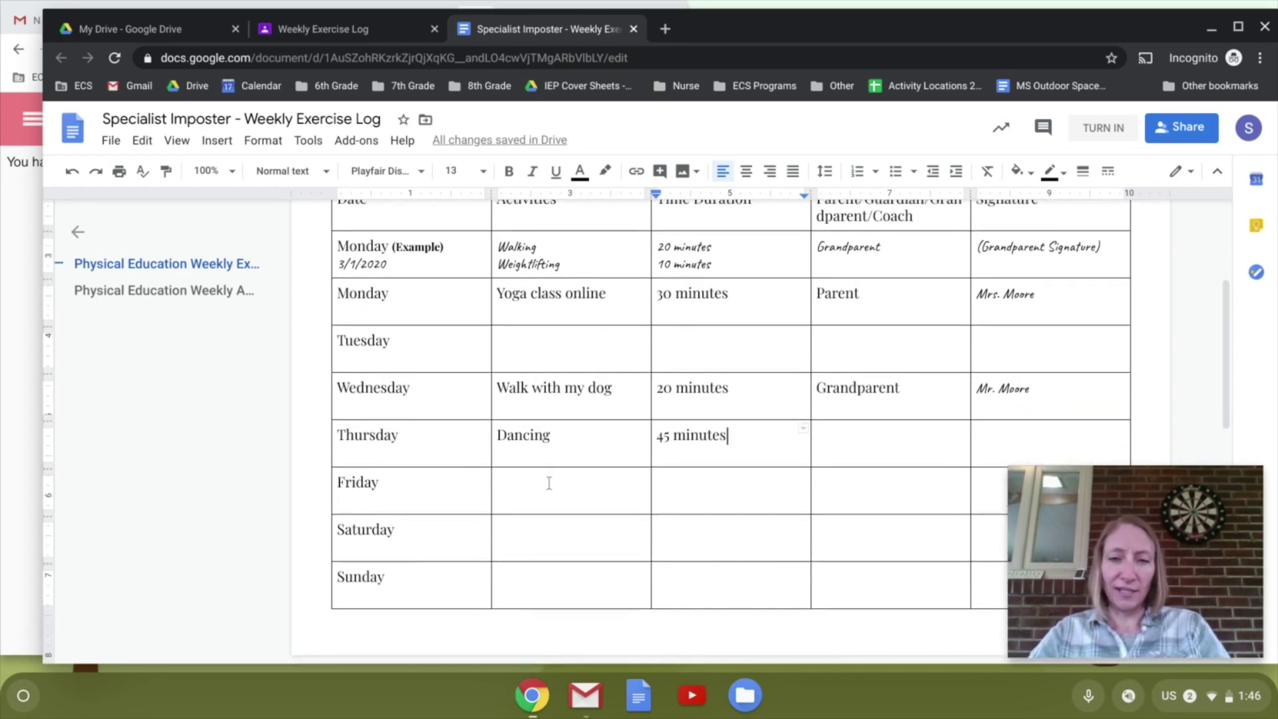
scroll(662, 521, down, 2)
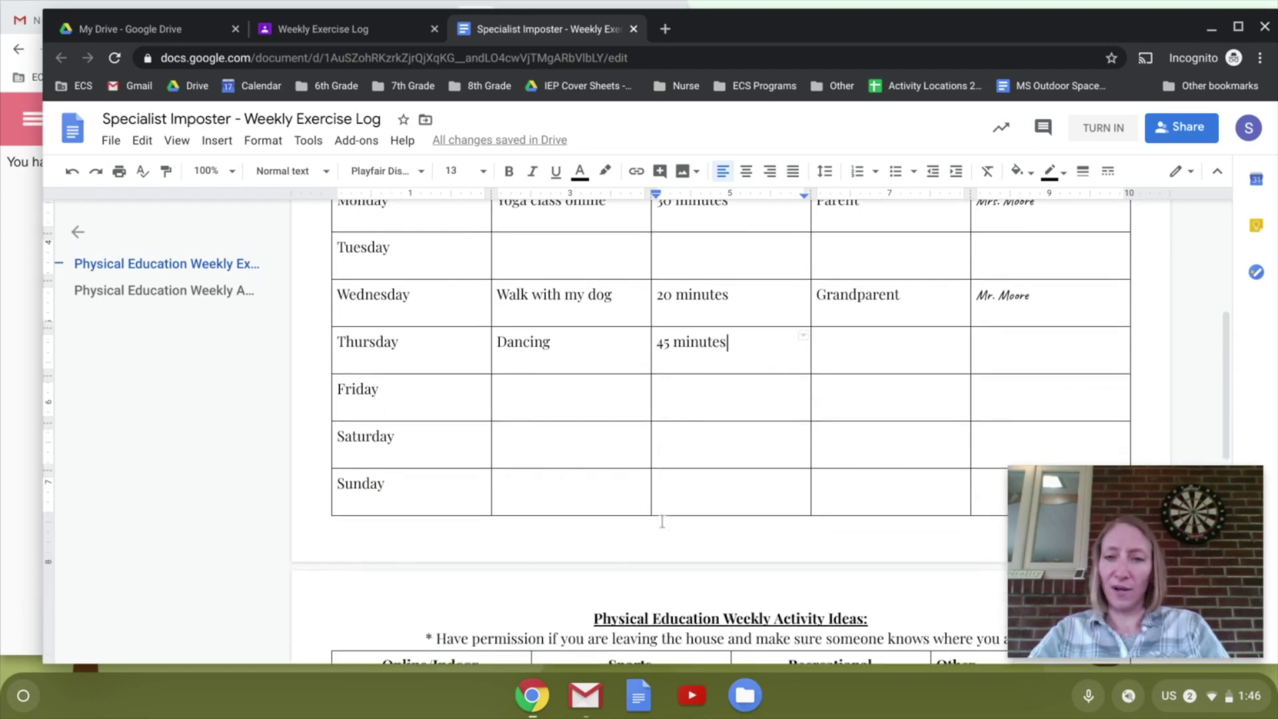
scroll(731, 426, up, 5)
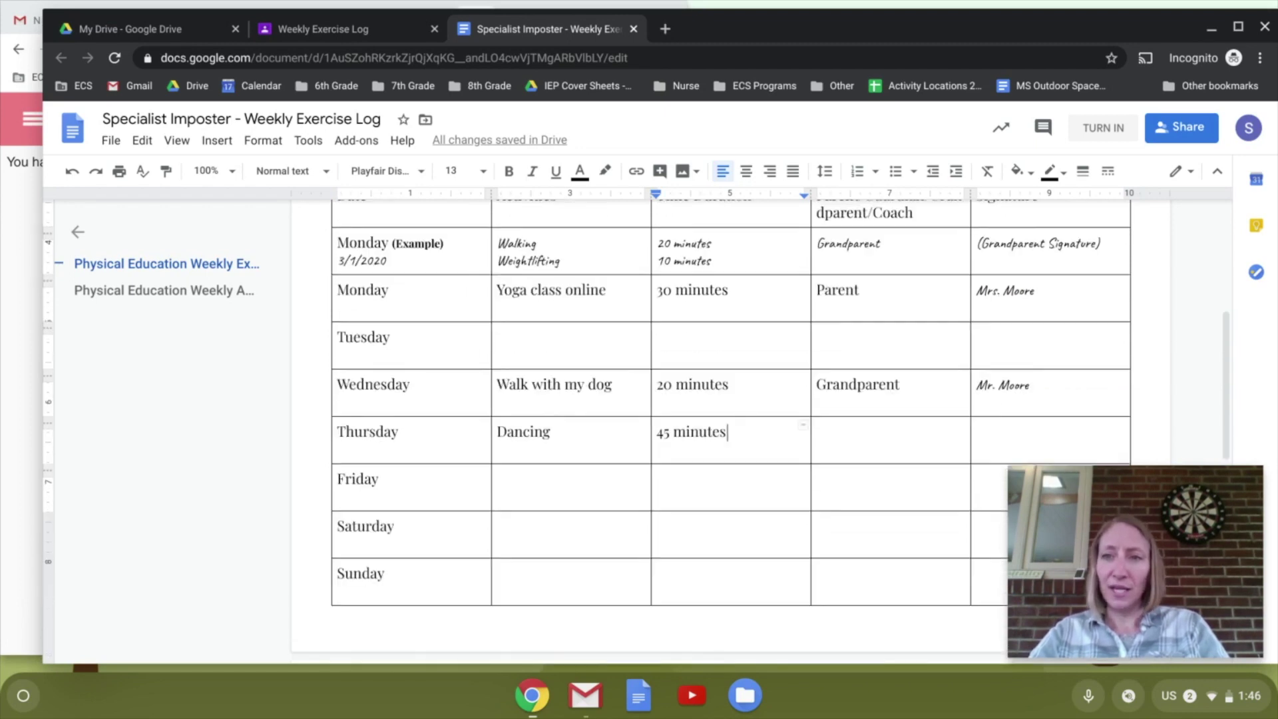
Turn in the Weekly Exercise Log with the completed log document attached
click(1104, 129)
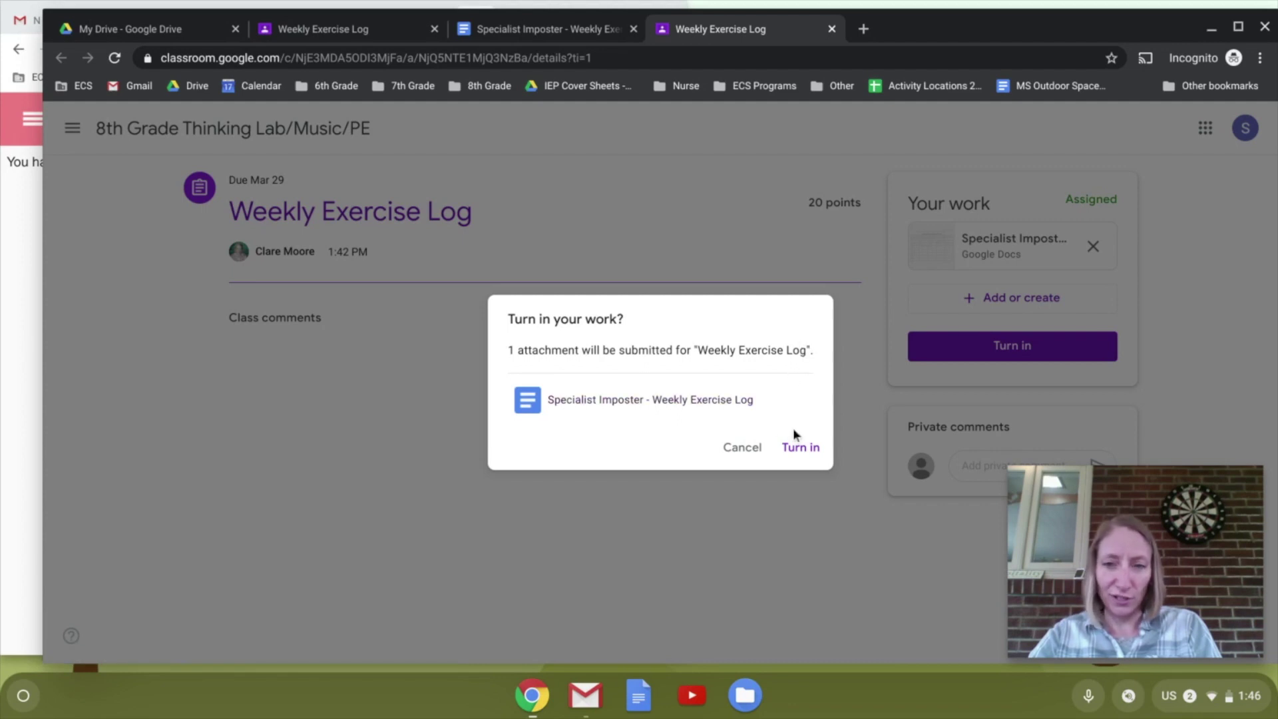
click(803, 450)
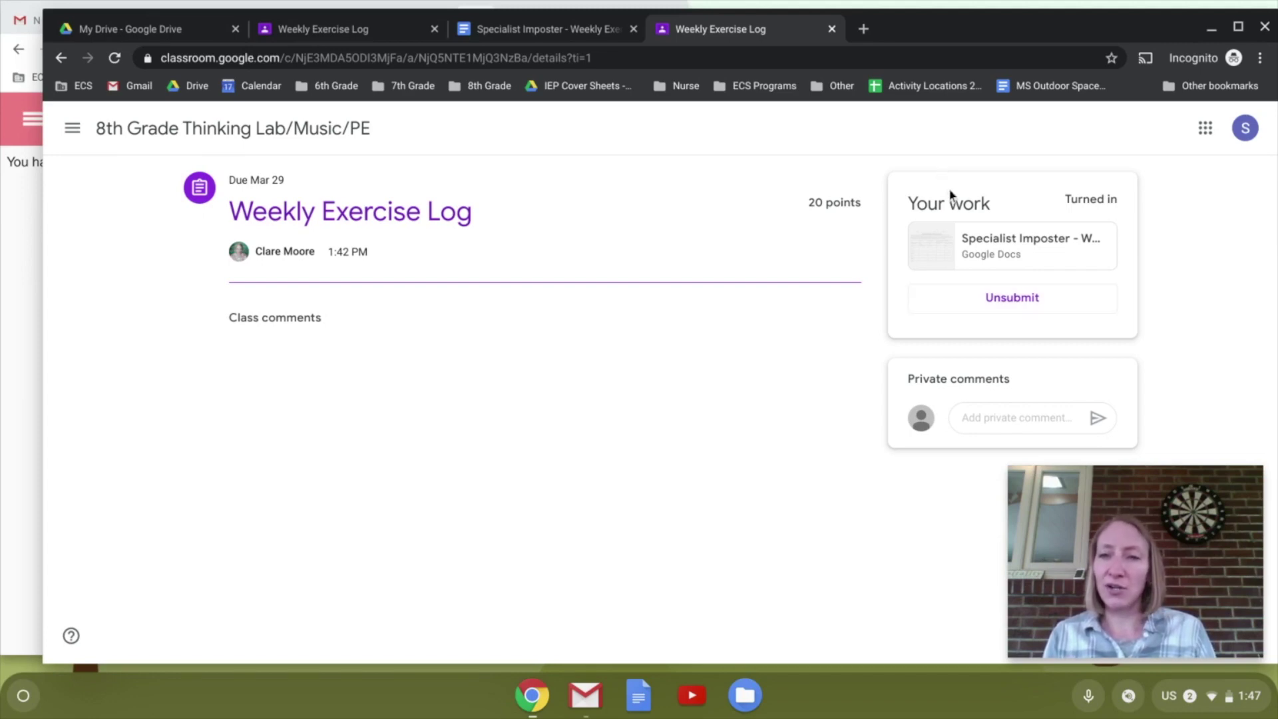
Unsubmit the Weekly Exercise Log submission and confirm
click(1010, 299)
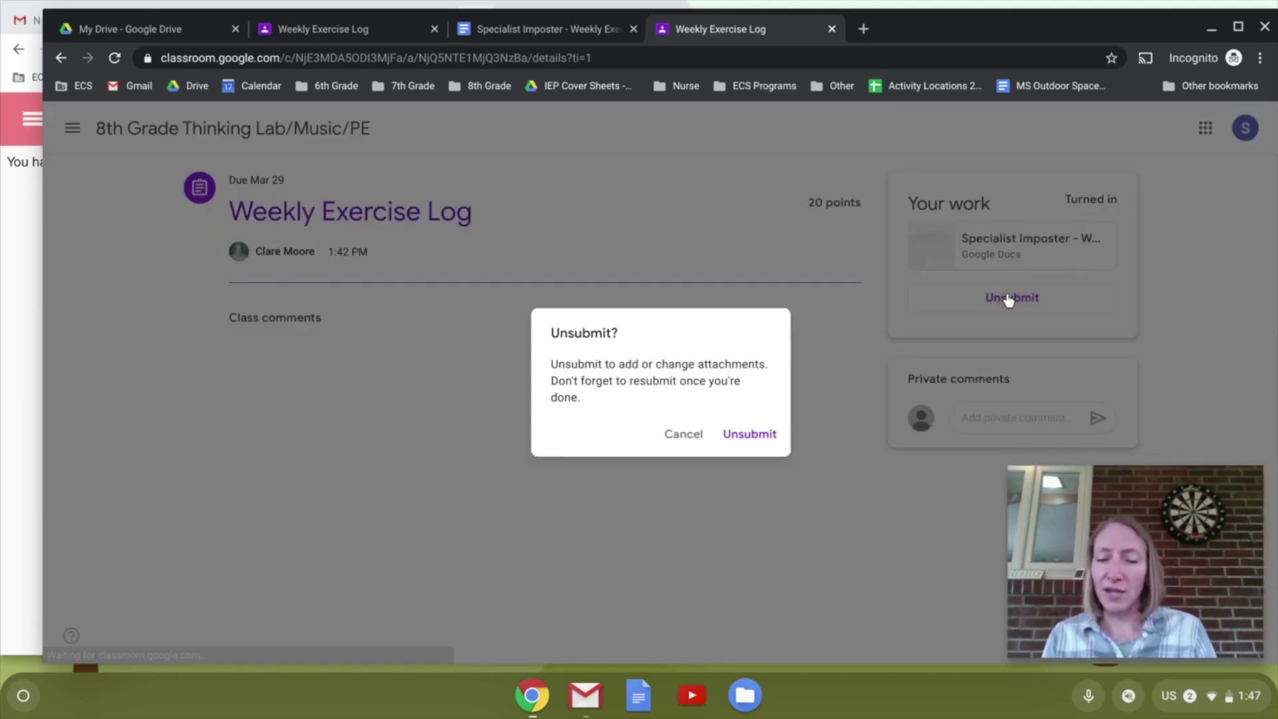
click(773, 438)
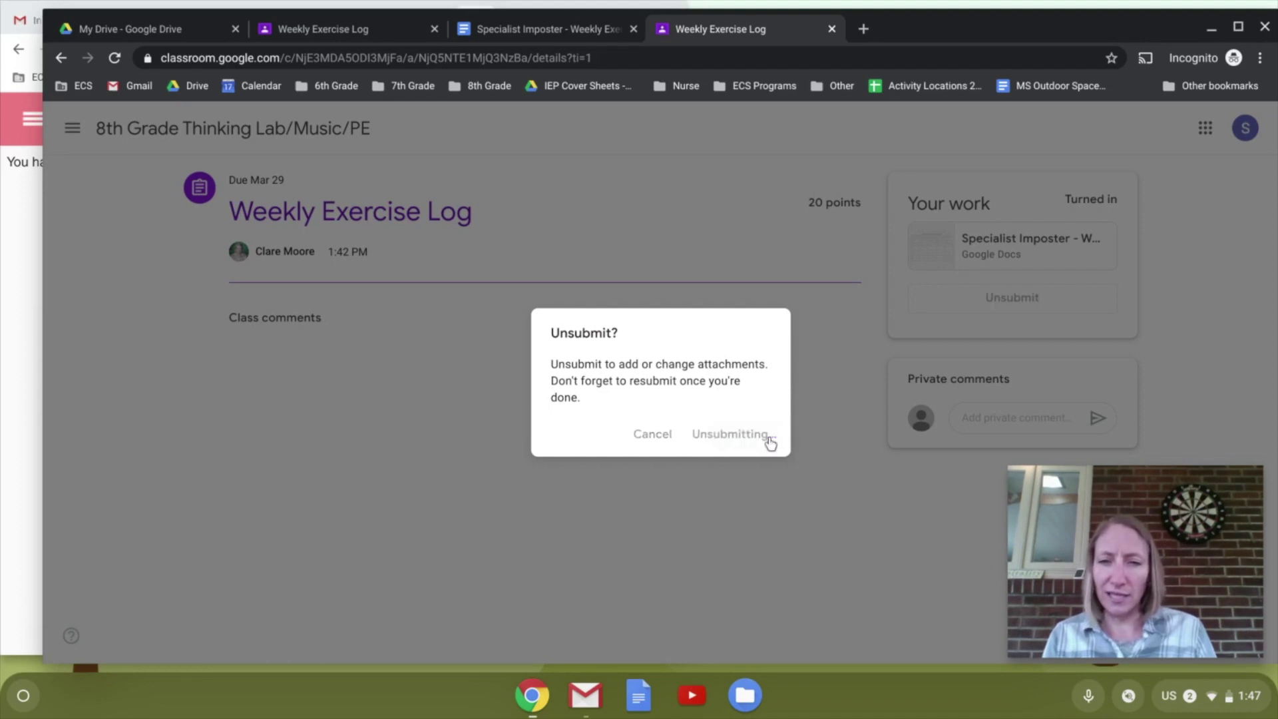